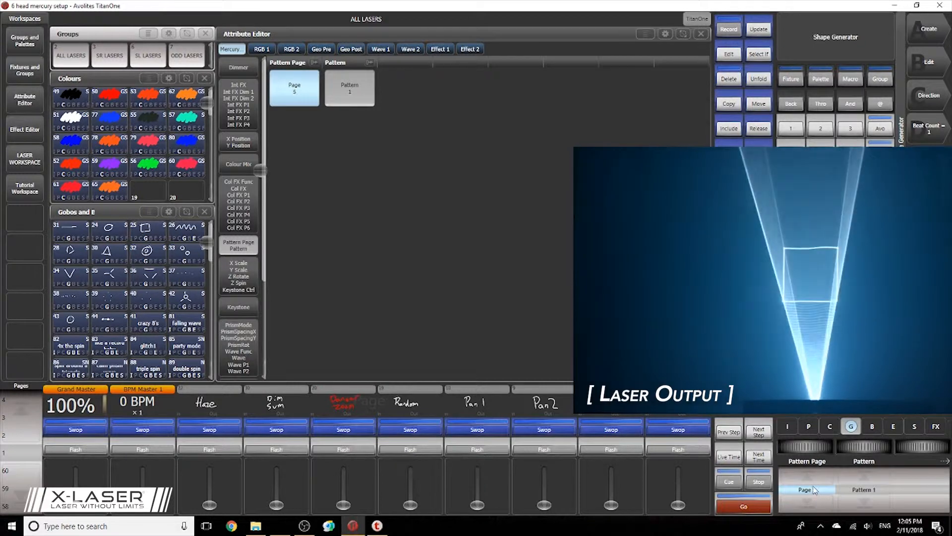
{"action": "scroll", "coordinate": [814, 490], "scroll_direction": "up", "scroll_amount": 1}
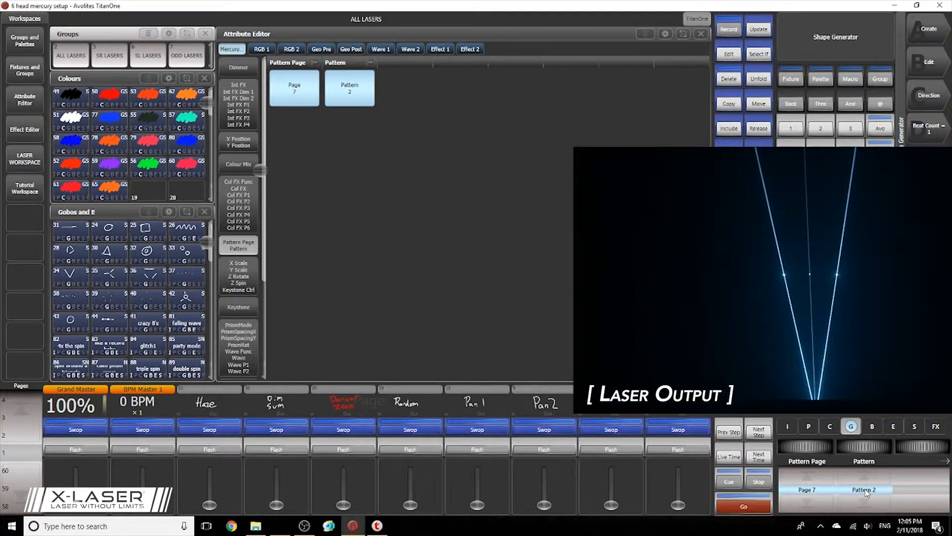
Set the lasers' pattern page to 7 and step through its patterns to Pattern 43.
{"action": "scroll", "coordinate": [867, 493], "scroll_direction": "up", "scroll_amount": 2}
{"action": "scroll", "coordinate": [866, 491], "scroll_direction": "up", "scroll_amount": 4}
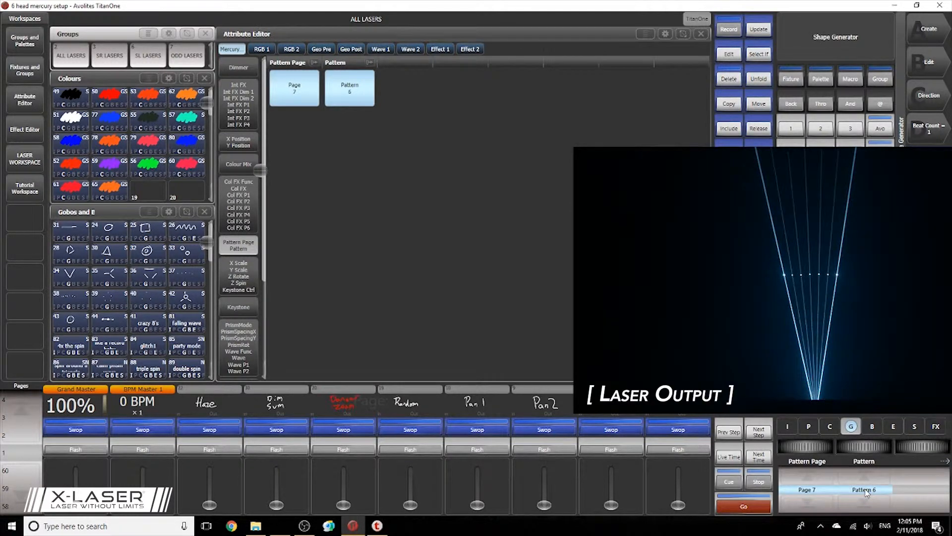
{"action": "scroll", "coordinate": [858, 478], "scroll_direction": "up", "scroll_amount": 5}
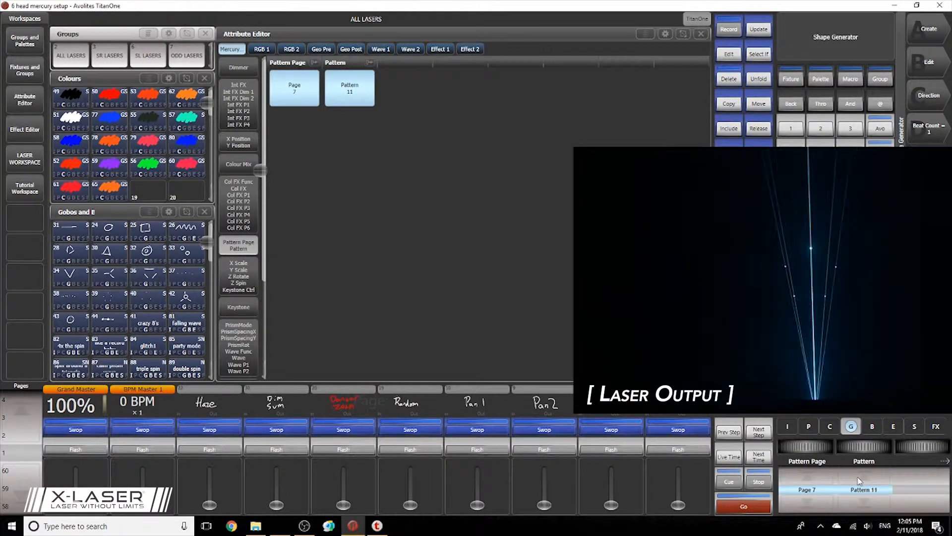
{"action": "scroll", "coordinate": [858, 478], "scroll_direction": "up", "scroll_amount": 6}
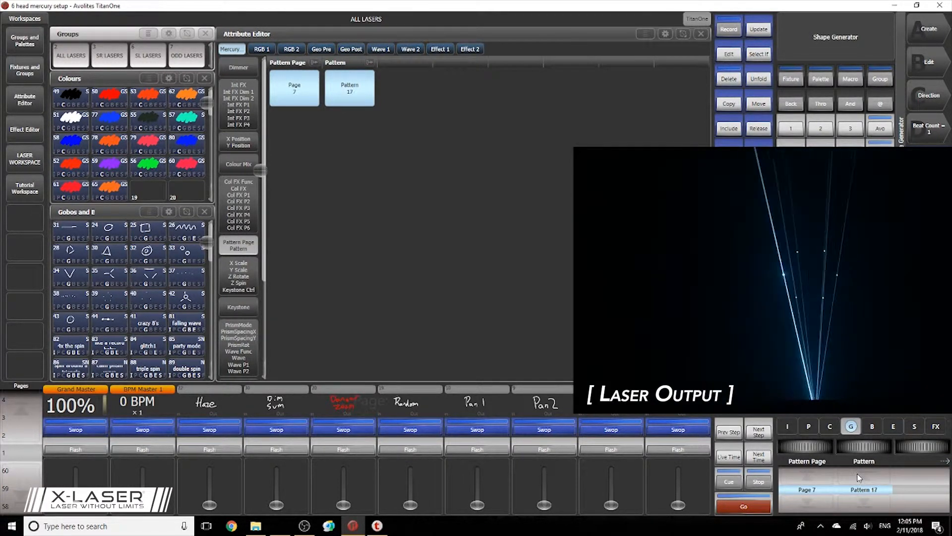
{"action": "scroll", "coordinate": [859, 470], "scroll_direction": "up", "scroll_amount": 1}
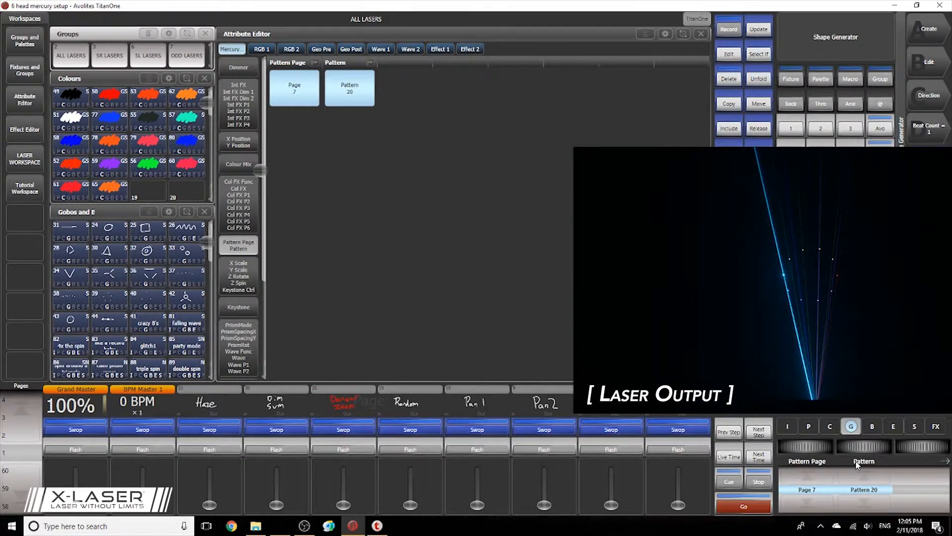
{"action": "scroll", "coordinate": [868, 496], "scroll_direction": "up", "scroll_amount": 2}
{"action": "scroll", "coordinate": [866, 491], "scroll_direction": "up", "scroll_amount": 5}
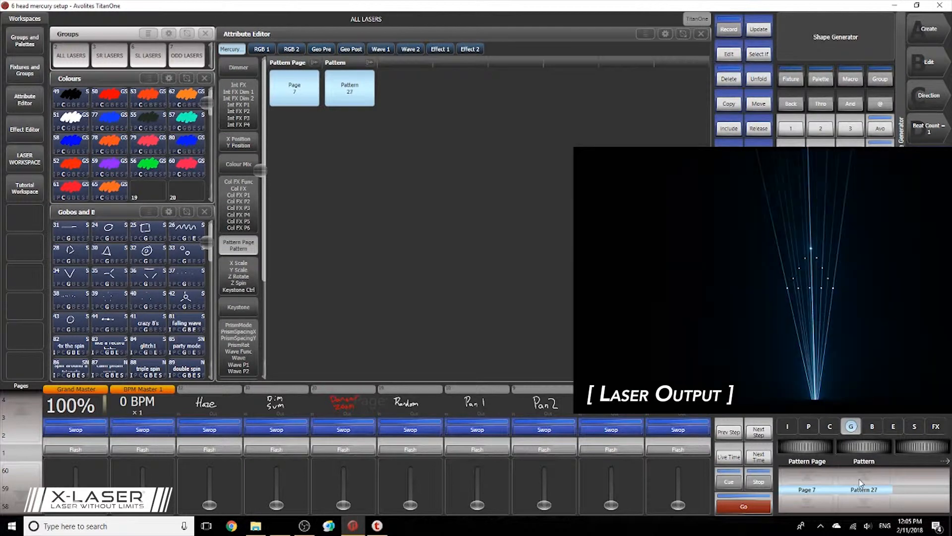
{"action": "scroll", "coordinate": [861, 482], "scroll_direction": "up", "scroll_amount": 5}
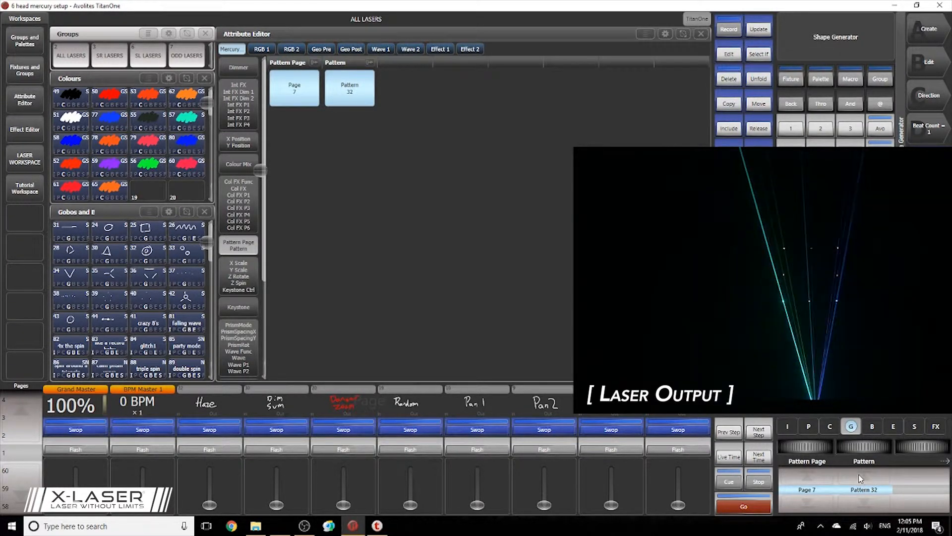
{"action": "scroll", "coordinate": [860, 479], "scroll_direction": "up", "scroll_amount": 3}
{"action": "scroll", "coordinate": [860, 474], "scroll_direction": "up", "scroll_amount": 4}
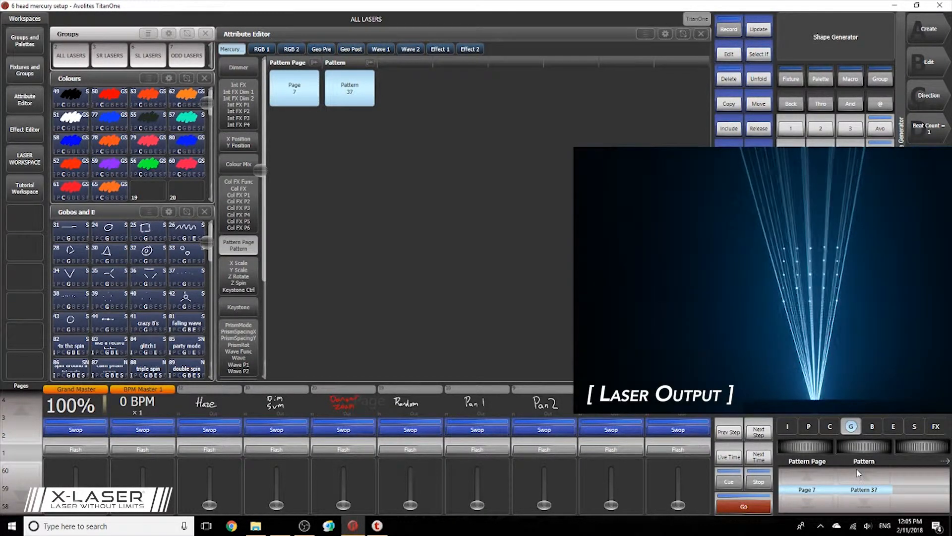
{"action": "scroll", "coordinate": [858, 471], "scroll_direction": "up", "scroll_amount": 2}
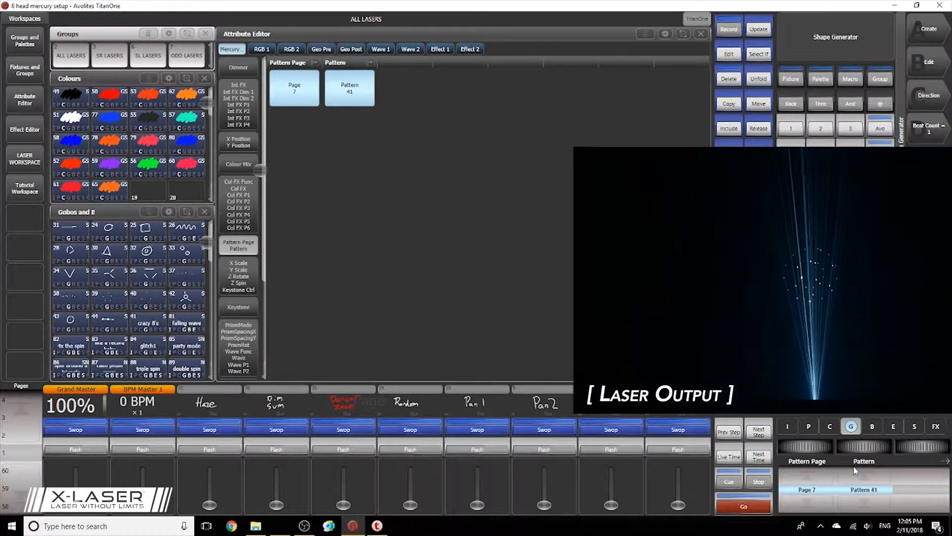
{"action": "scroll", "coordinate": [855, 470], "scroll_direction": "up", "scroll_amount": 1}
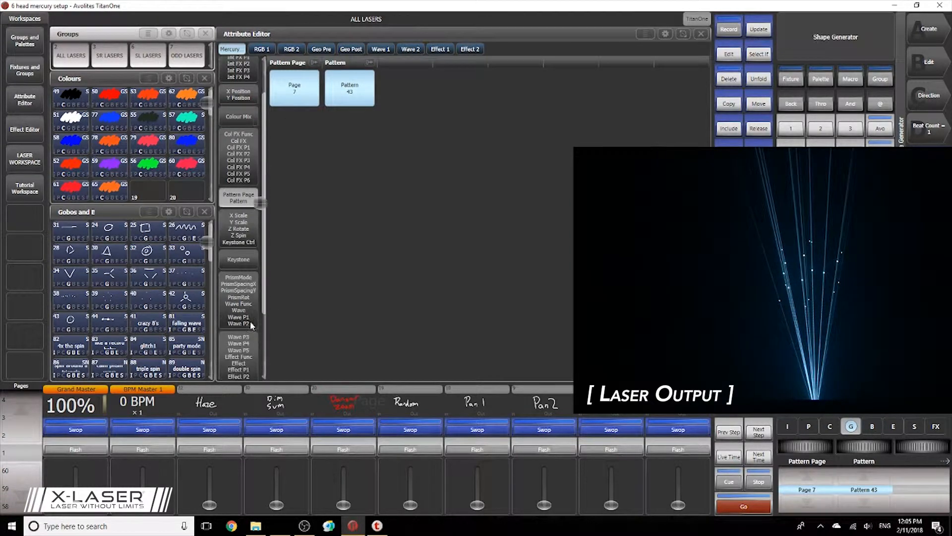
Apply a 1x2 prism to all lasers with X spacing 40.8%, Y spacing 100% and a rotation angle of 76°.
{"action": "scroll", "coordinate": [252, 330], "scroll_direction": "down", "scroll_amount": 1}
{"action": "left_click", "coordinate": [247, 299]}
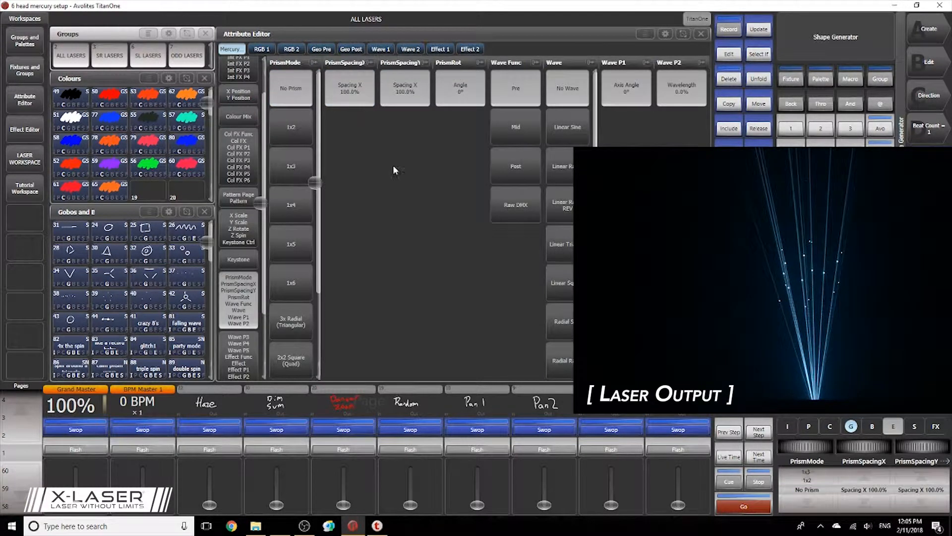
{"action": "left_click", "coordinate": [299, 122]}
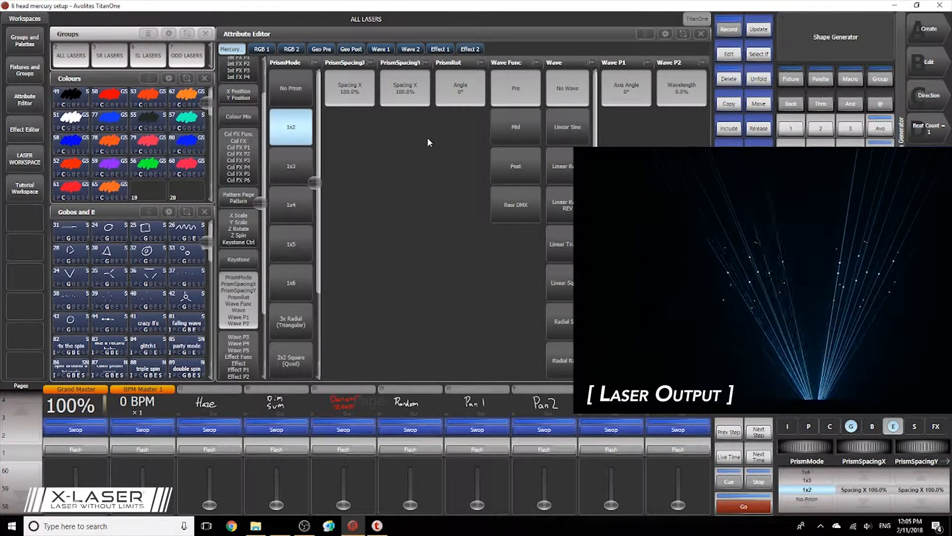
{"action": "left_click", "coordinate": [411, 88]}
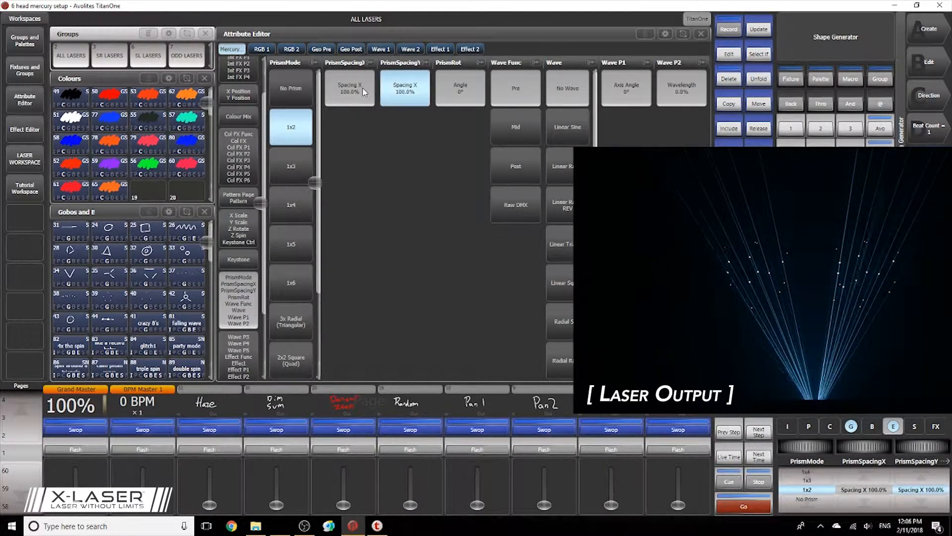
{"action": "left_click_drag", "start_coordinate": [362, 87], "coordinate": [323, 100]}
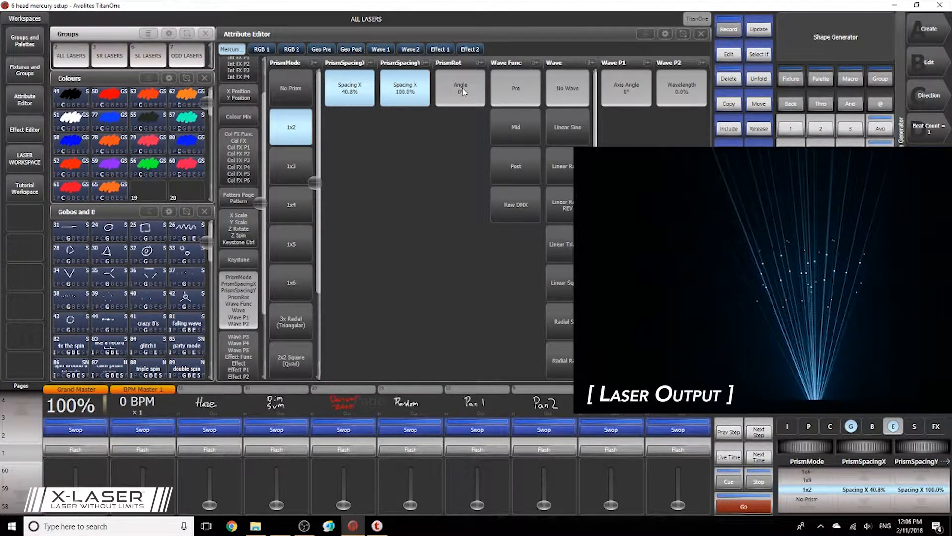
{"action": "left_click_drag", "start_coordinate": [466, 93], "coordinate": [493, 96]}
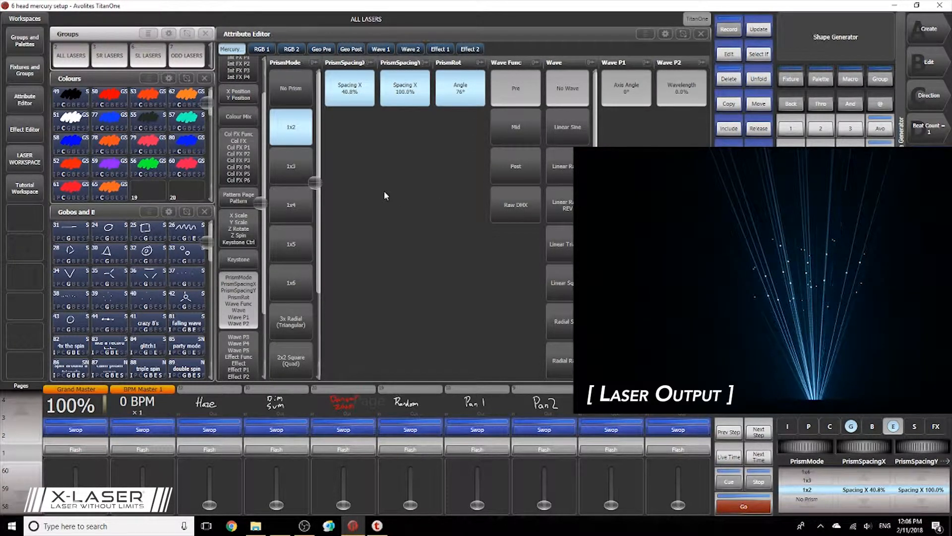
Apply a Linear Sine wave to the Wave 1 cells with wavelength 0.8%, amplitude 8.8% and Trans Speed 6.8%.
{"action": "left_click", "coordinate": [242, 358]}
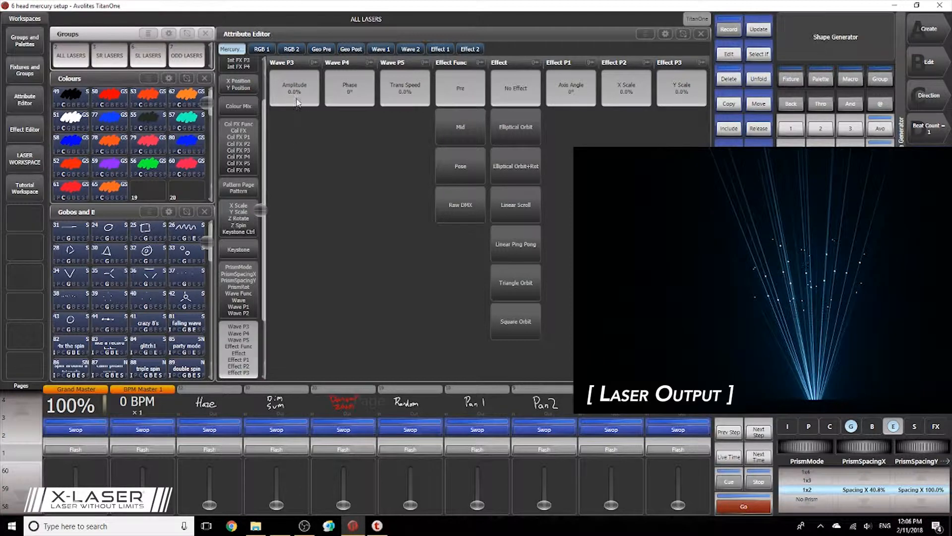
{"action": "left_click", "coordinate": [379, 50]}
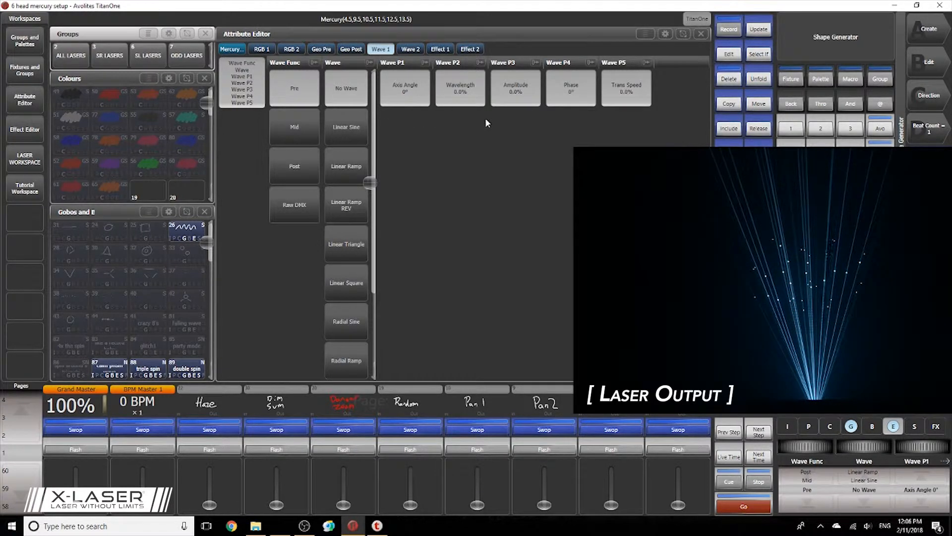
{"action": "left_click", "coordinate": [475, 98]}
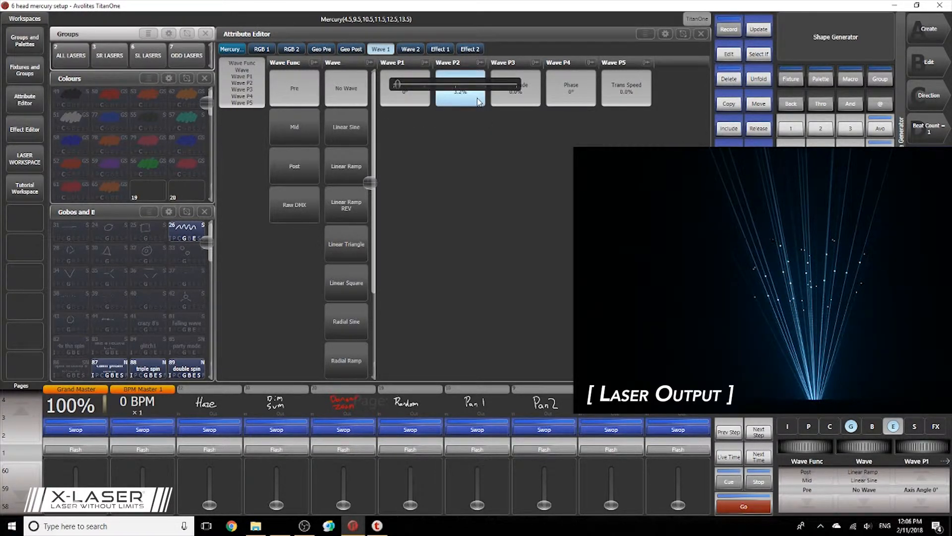
{"action": "left_click", "coordinate": [526, 95]}
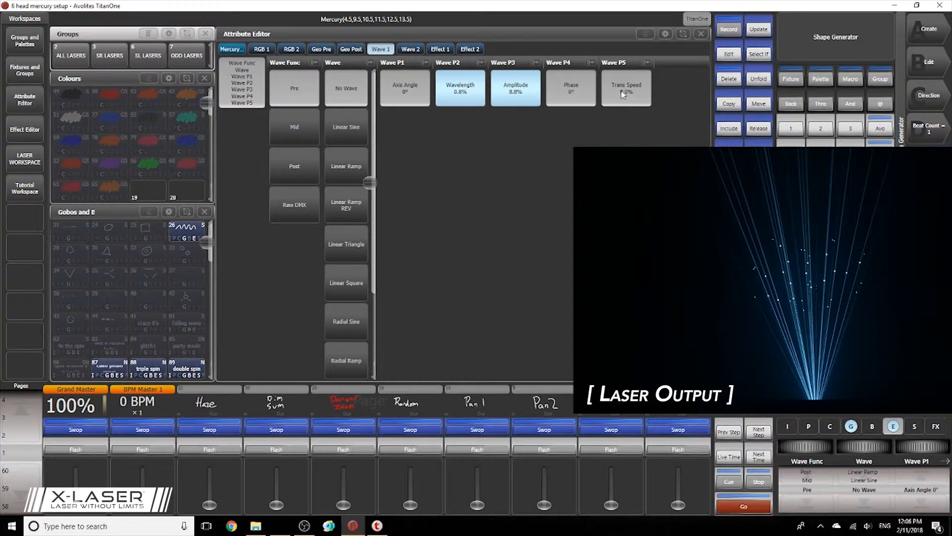
{"action": "left_click_drag", "start_coordinate": [624, 95], "coordinate": [631, 94]}
{"action": "left_click", "coordinate": [354, 129]}
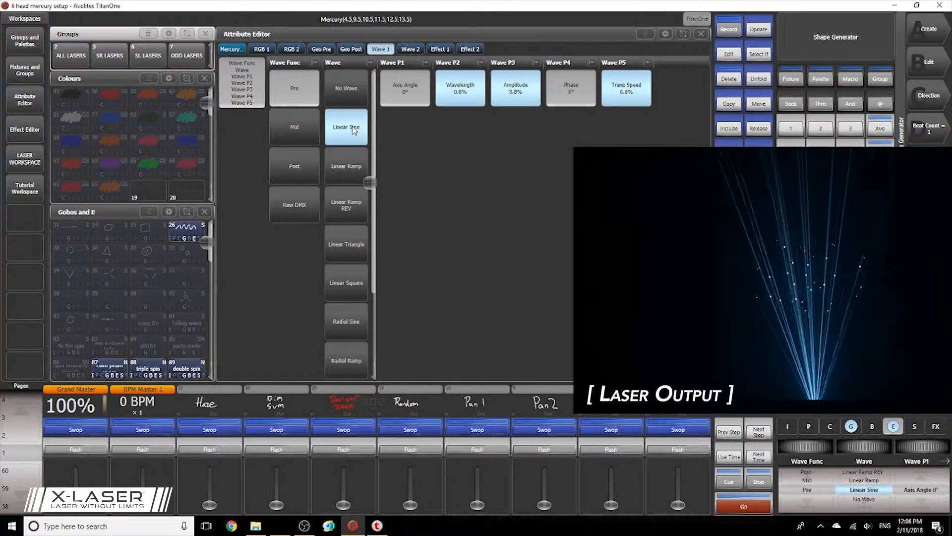
Adjust the Wave 1 sine to Trans Speed 1.2%, amplitude 19.2% and wavelength 7.6%.
{"action": "left_click_drag", "start_coordinate": [621, 97], "coordinate": [616, 101]}
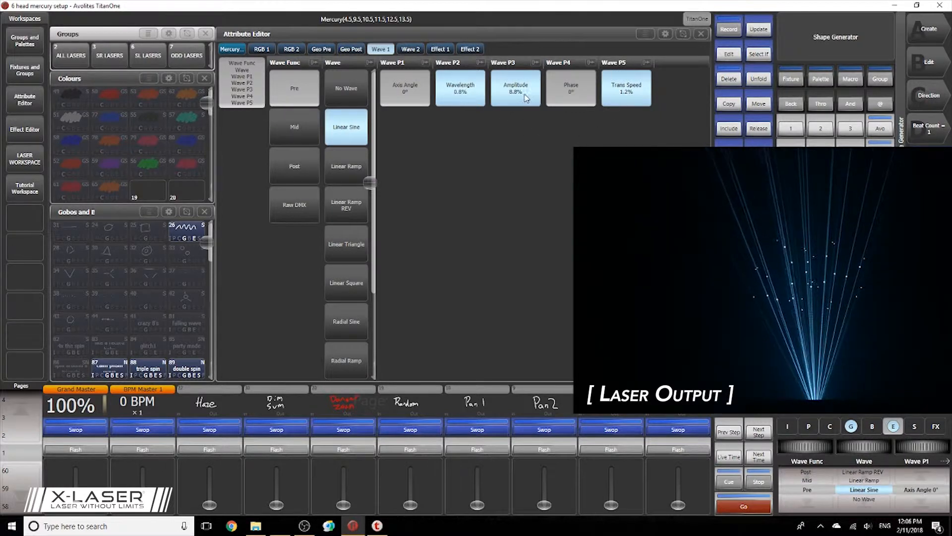
{"action": "left_click_drag", "start_coordinate": [521, 97], "coordinate": [537, 100]}
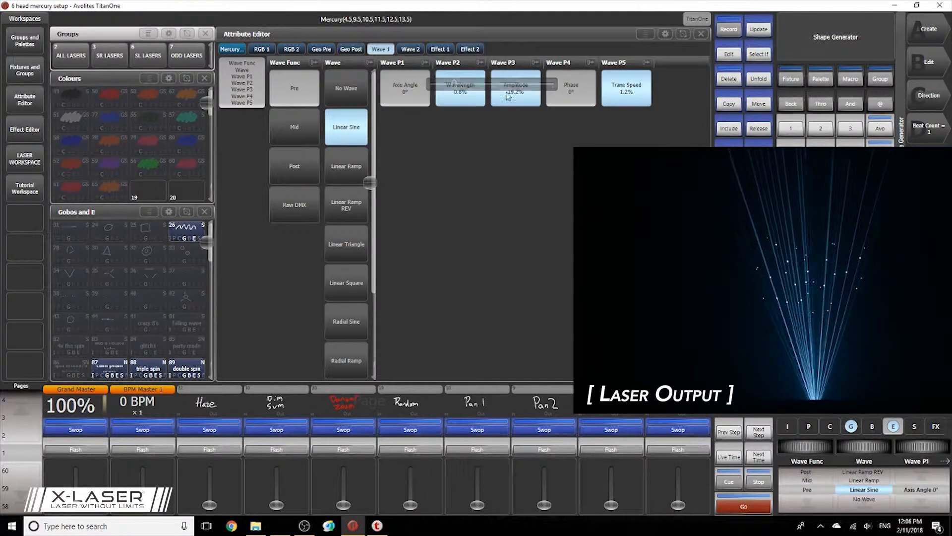
{"action": "left_click_drag", "start_coordinate": [463, 101], "coordinate": [472, 98]}
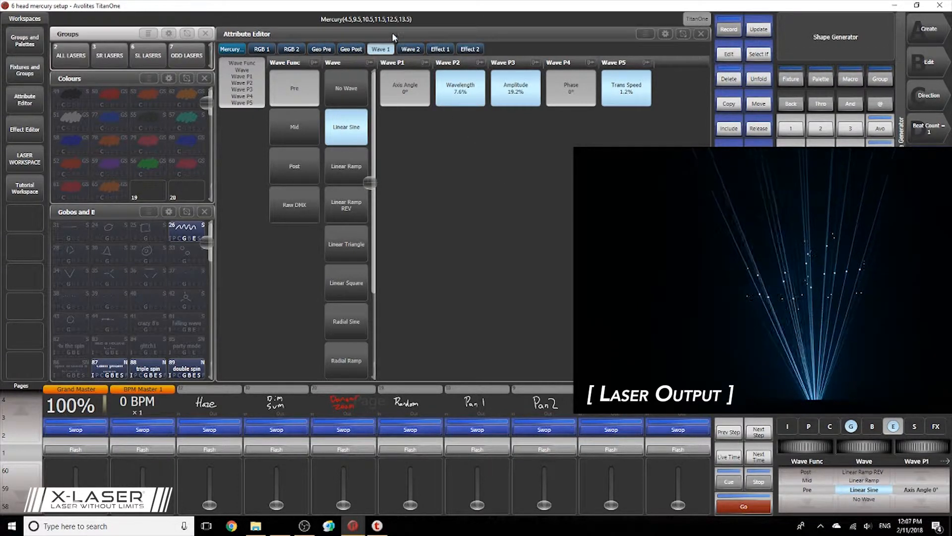
Set the Wave 2 cells' wave function to Post and their wave type to Linear Sine.
{"action": "left_click", "coordinate": [410, 49]}
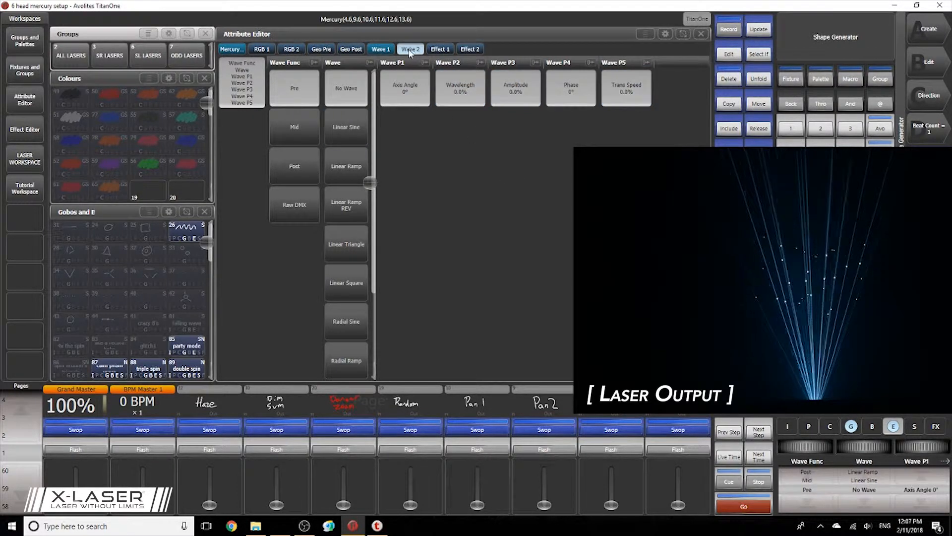
{"action": "left_click", "coordinate": [312, 169]}
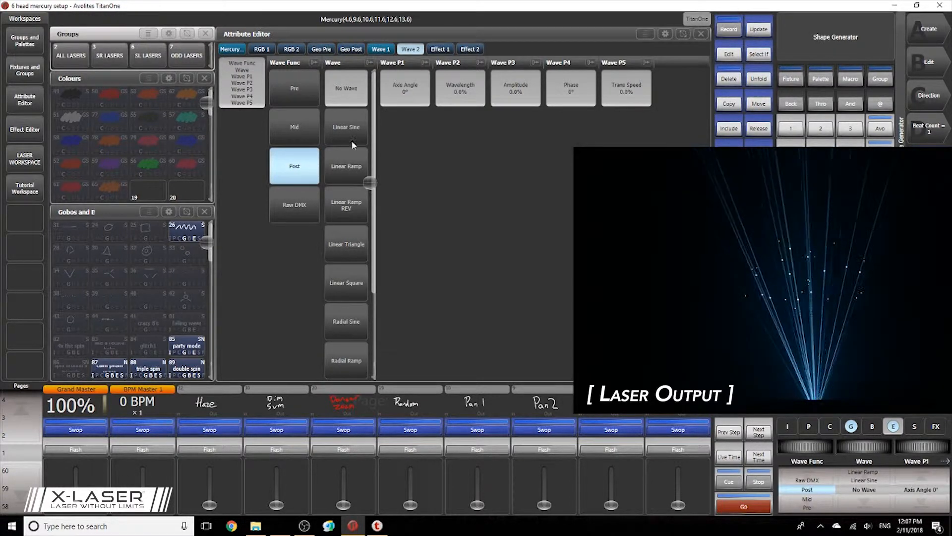
{"action": "left_click", "coordinate": [364, 130]}
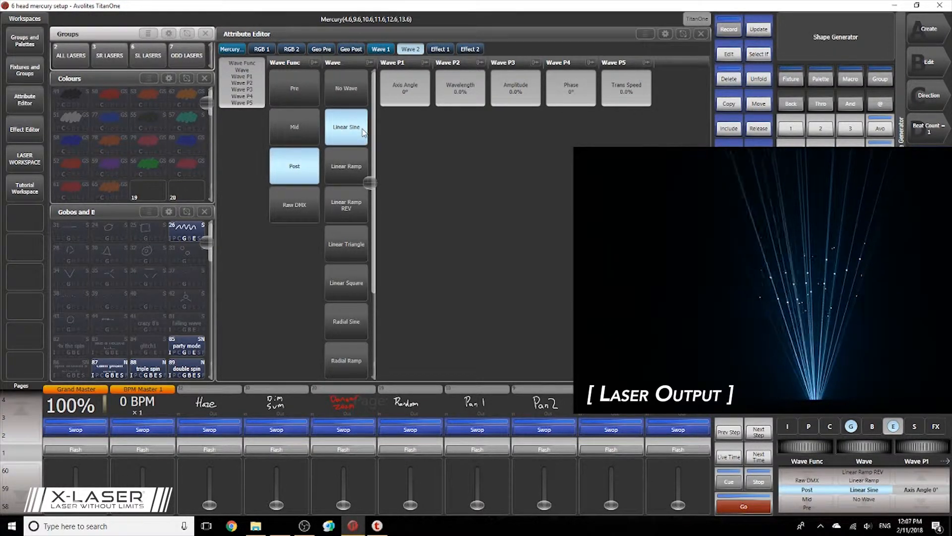
Set the Wave 2 sine's wavelength to 2.4%, amplitude to 8.8% and Trans Speed to 0.8%.
{"action": "left_click", "coordinate": [479, 100]}
{"action": "left_click", "coordinate": [525, 97]}
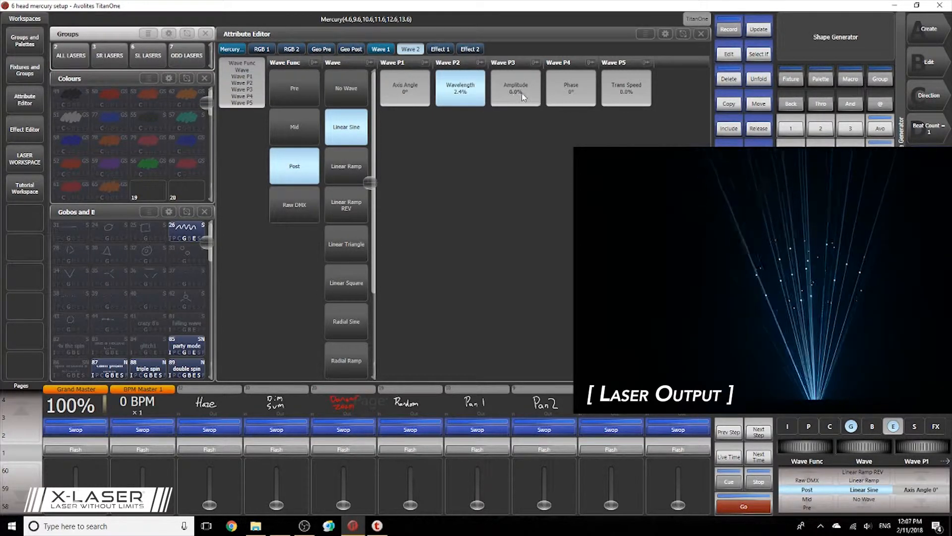
{"action": "left_click", "coordinate": [616, 97]}
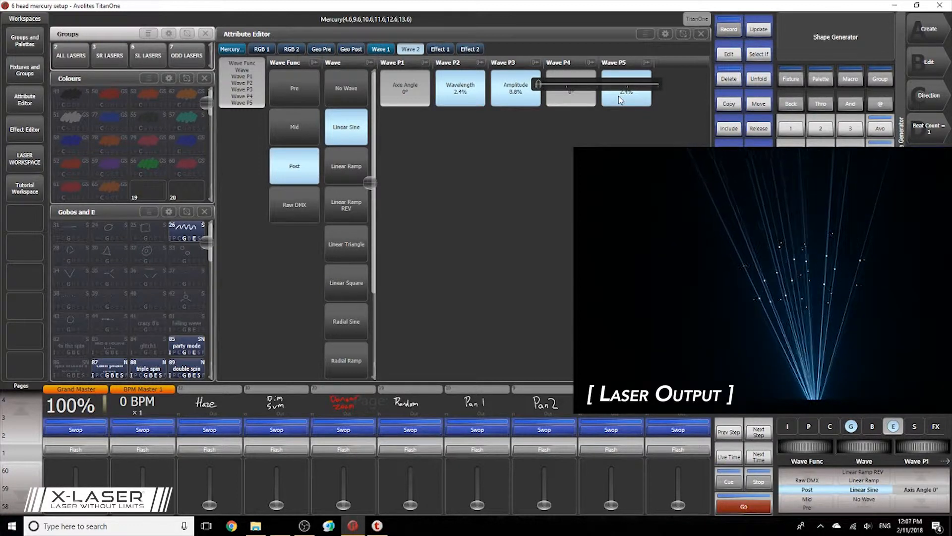
{"action": "left_click", "coordinate": [618, 96]}
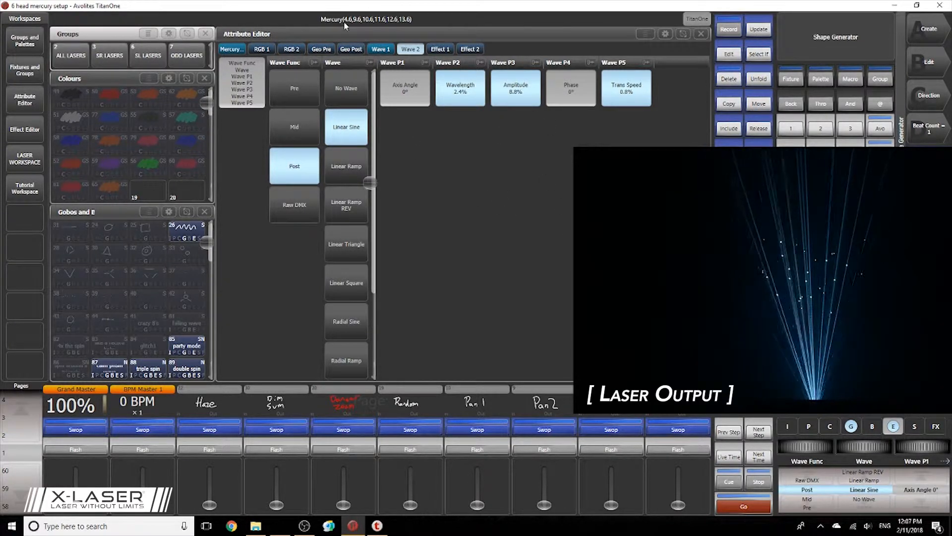
On the main Mercury fixtures, set the colour FX function to Post and the effect to Radial Bands.
{"action": "left_click", "coordinate": [236, 51]}
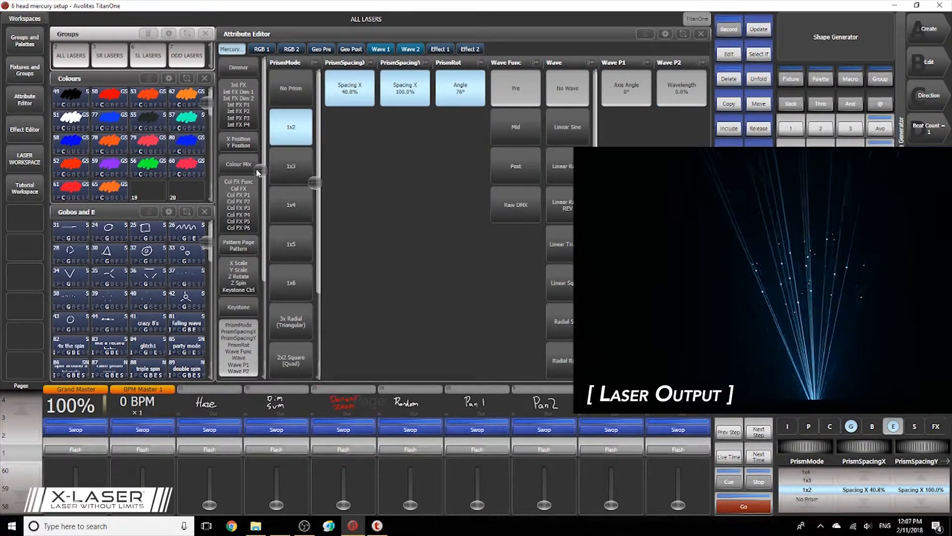
{"action": "left_click", "coordinate": [243, 217]}
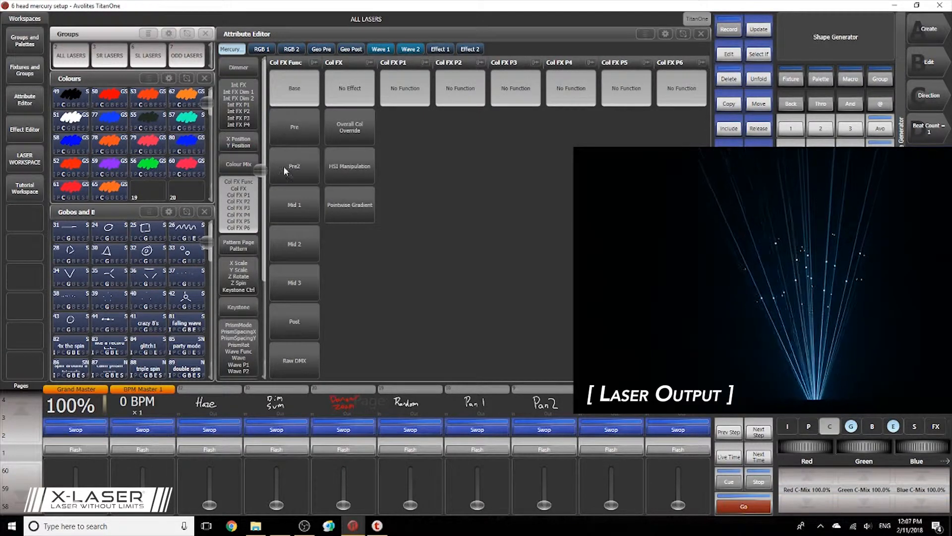
{"action": "left_click", "coordinate": [308, 316]}
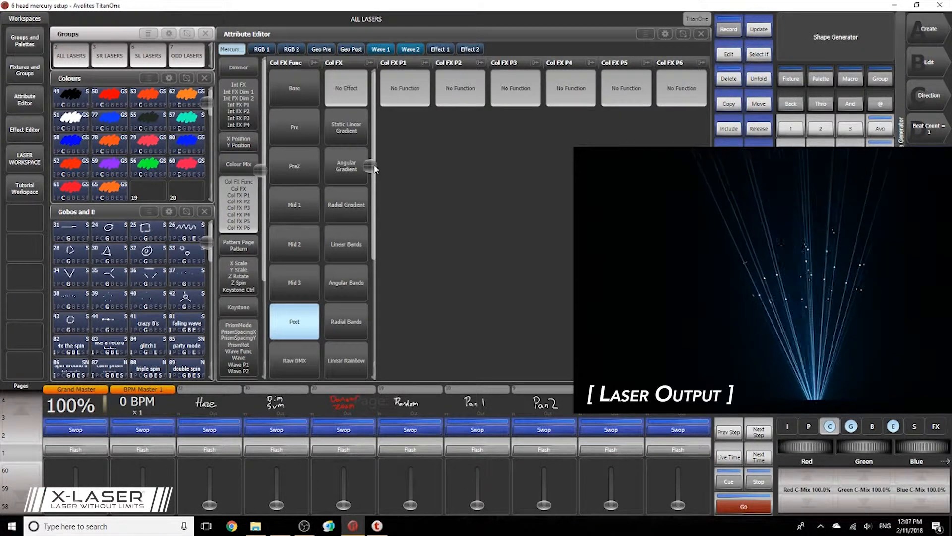
{"action": "left_click_drag", "start_coordinate": [375, 169], "coordinate": [376, 231]}
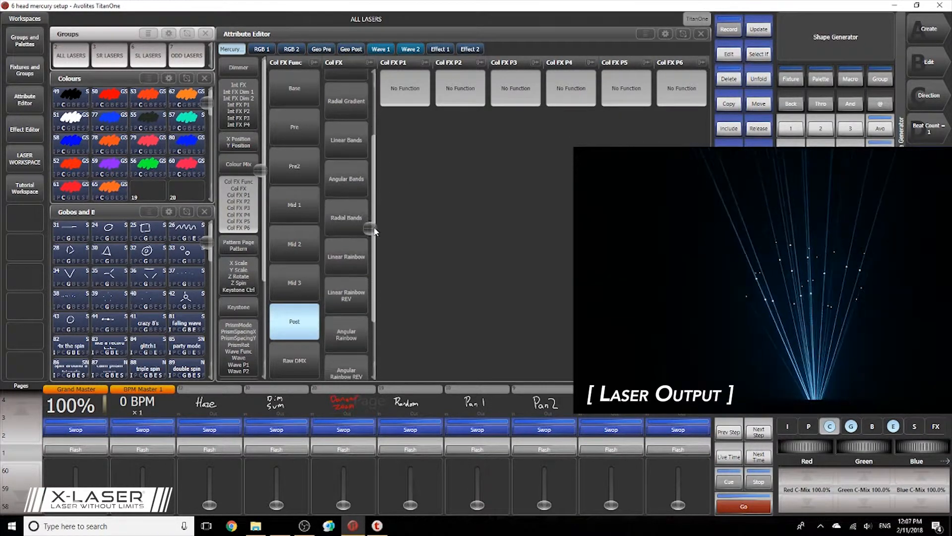
{"action": "left_click", "coordinate": [342, 227]}
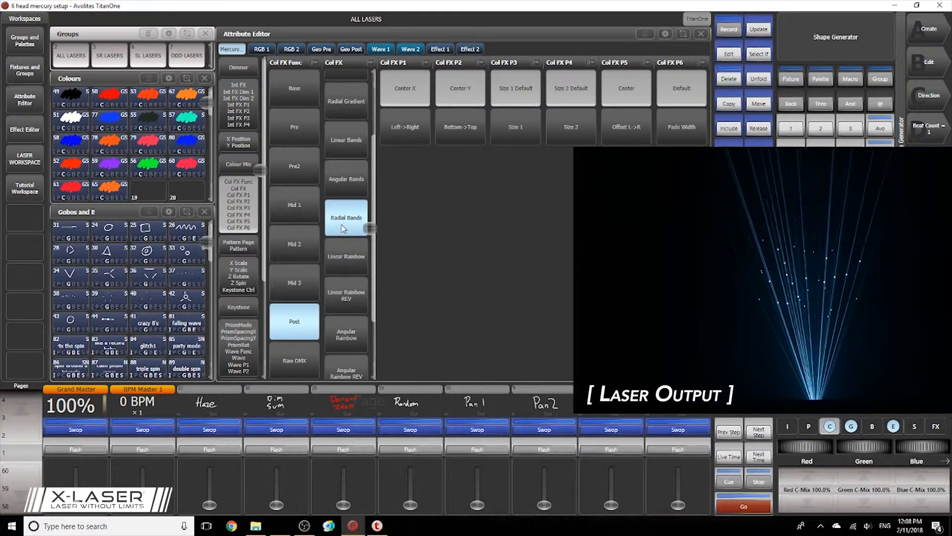
Lower the red, green and blue colour mix of the RGB 2 cells to 18.3%.
{"action": "left_click", "coordinate": [262, 49]}
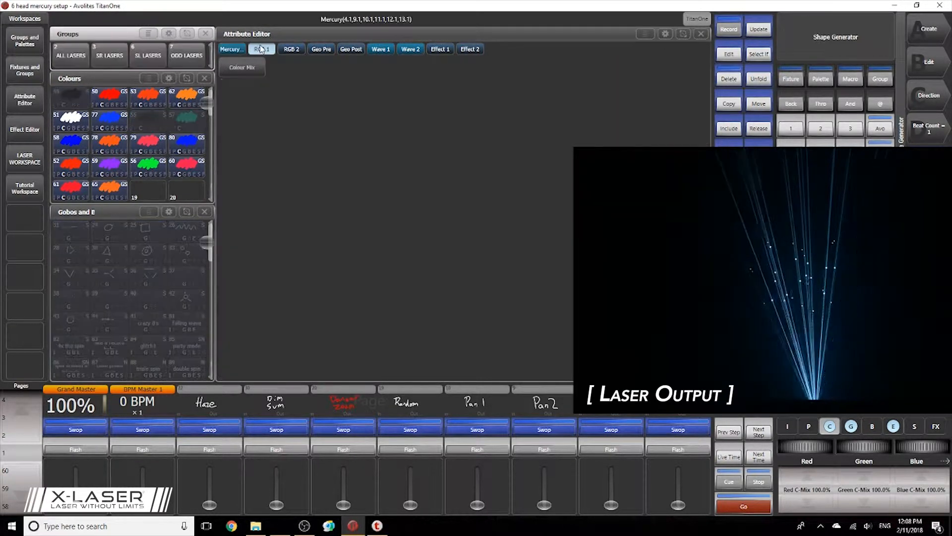
{"action": "left_click", "coordinate": [250, 70]}
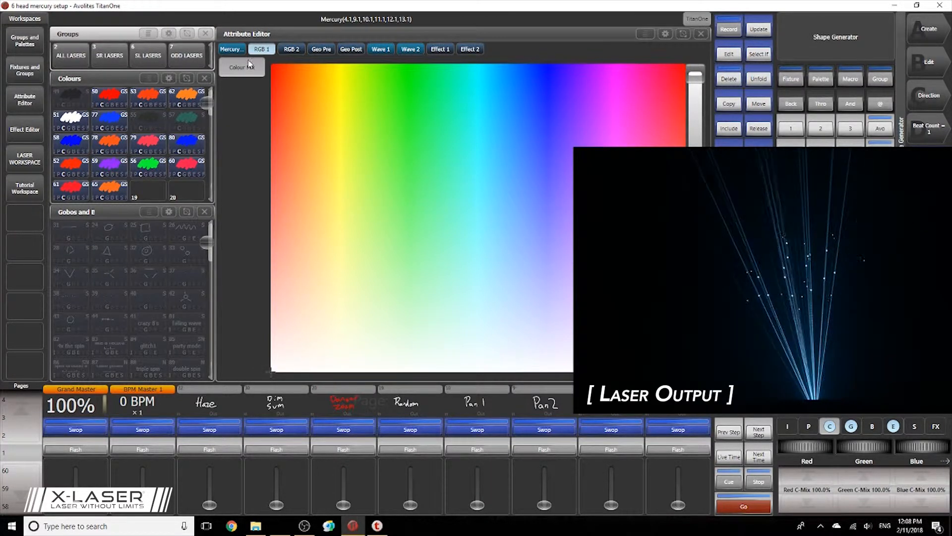
{"action": "left_click", "coordinate": [291, 49]}
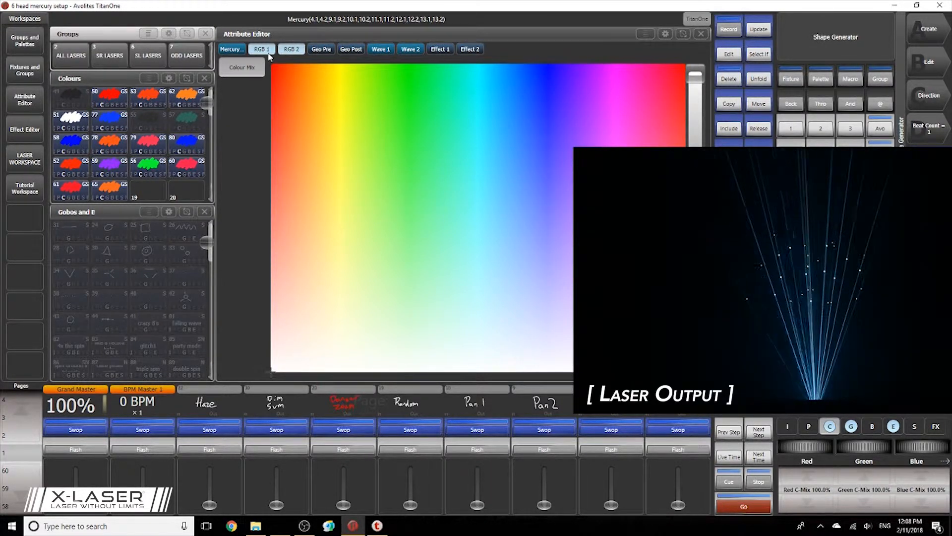
{"action": "left_click", "coordinate": [267, 51]}
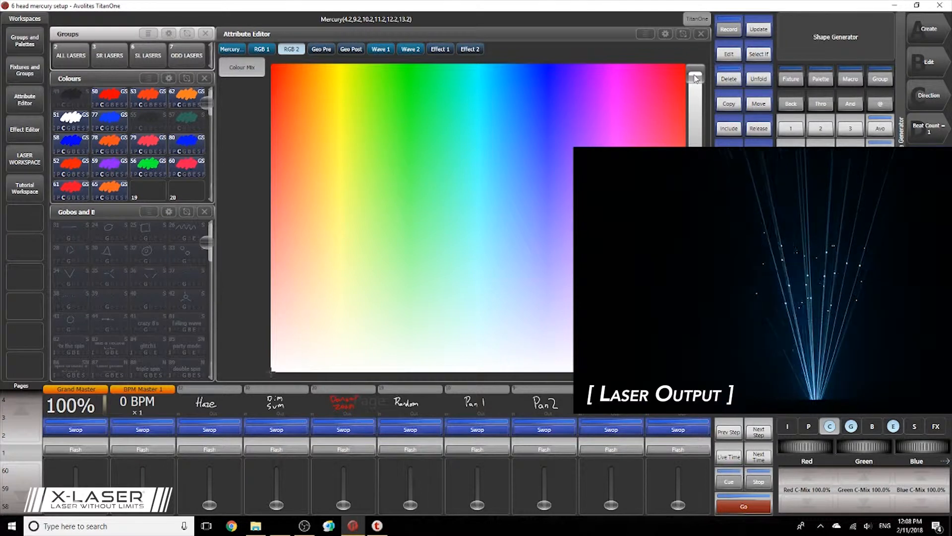
{"action": "left_click_drag", "start_coordinate": [696, 79], "coordinate": [695, 298]}
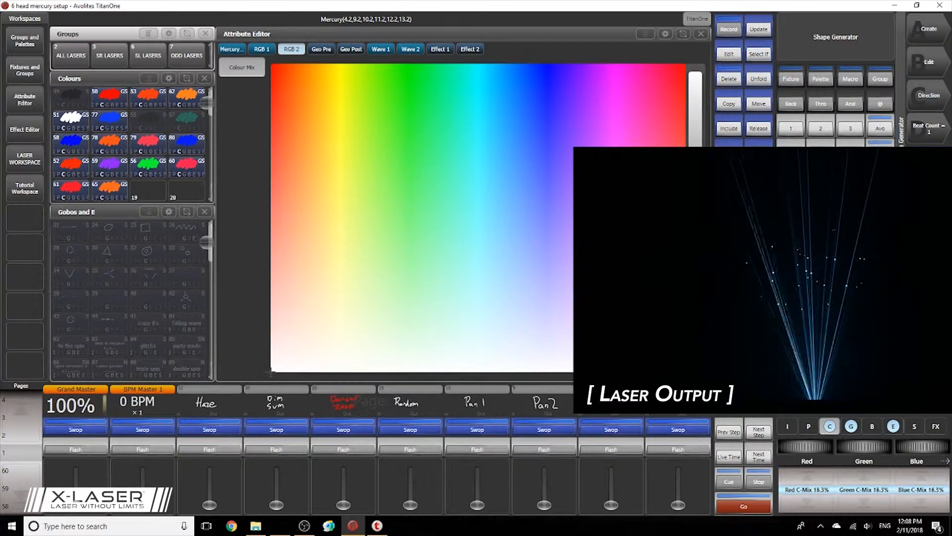
Set the Y position of the Geo Post cells to 39.20%.
{"action": "left_click", "coordinate": [352, 49]}
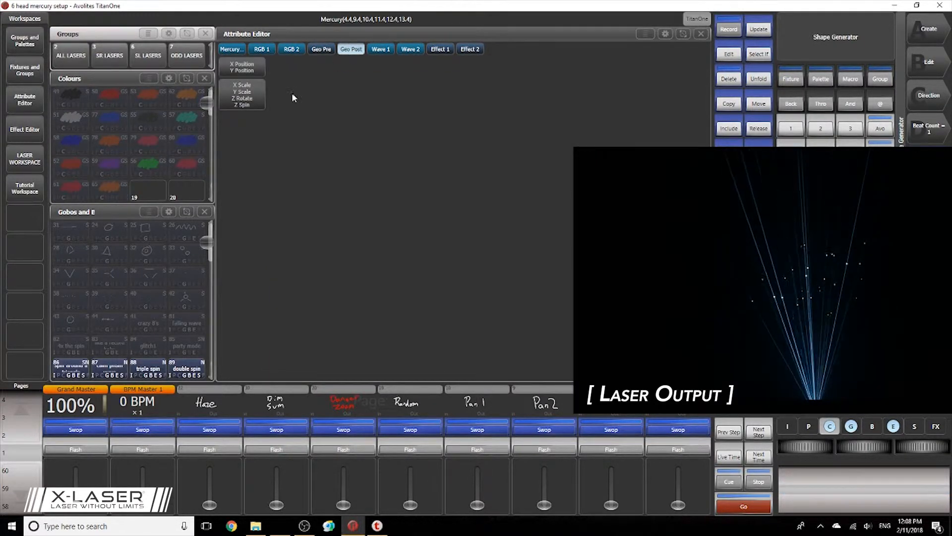
{"action": "left_click", "coordinate": [258, 71]}
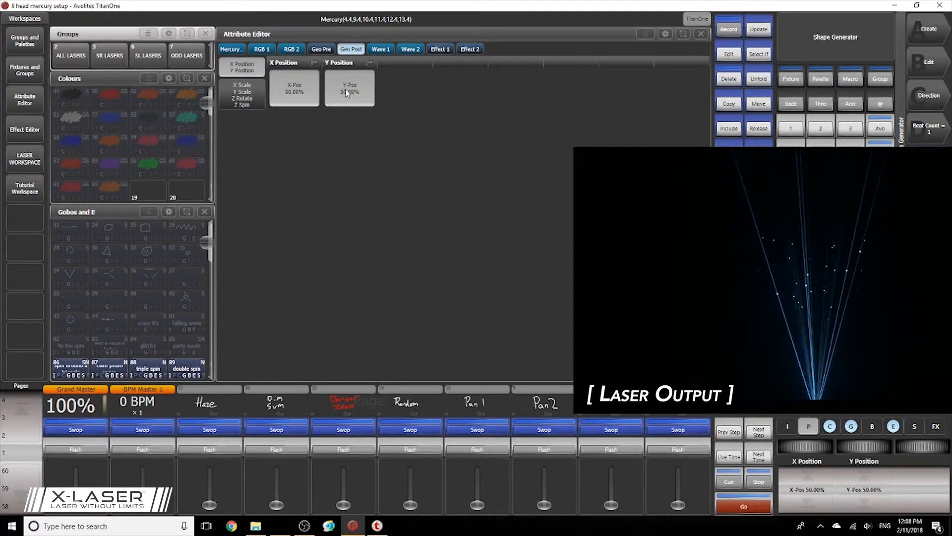
{"action": "left_click_drag", "start_coordinate": [362, 88], "coordinate": [350, 92]}
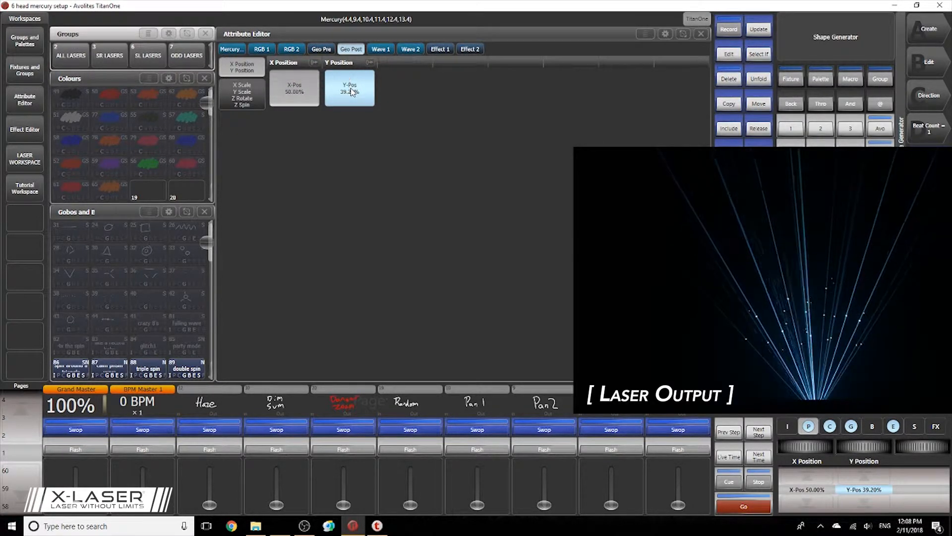